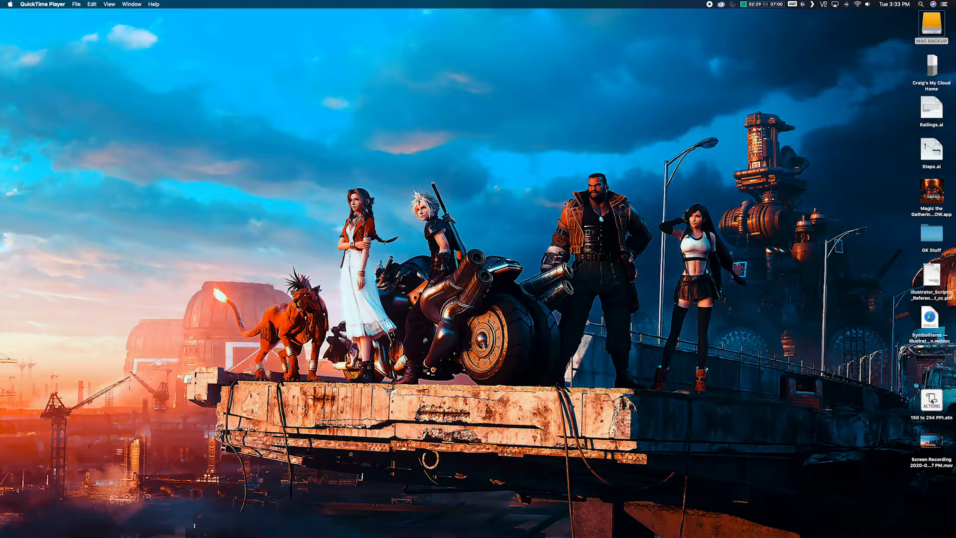
Switch to Photoshop and show the Actions panel.
mouse_move(931, 399)
left_mouse_down()
mouse_move(916, 393)
mouse_move(920, 376)
mouse_move(929, 389)
left_mouse_up()
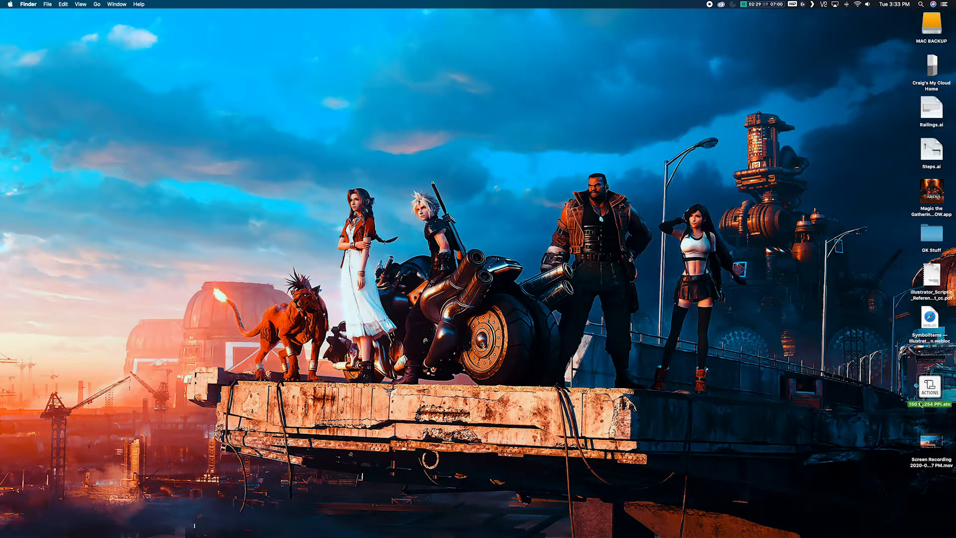
mouse_move(640, 531)
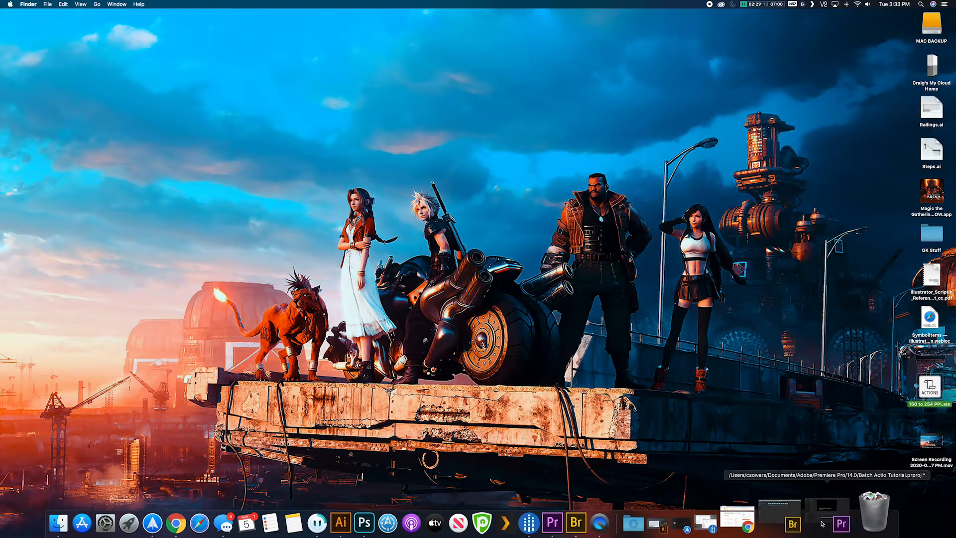
left_click(404, 511)
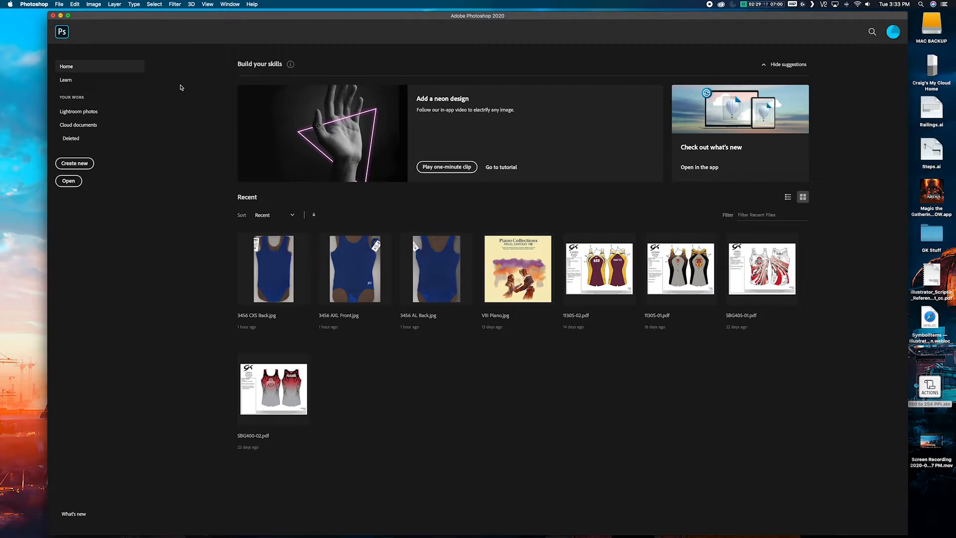
left_click(230, 5)
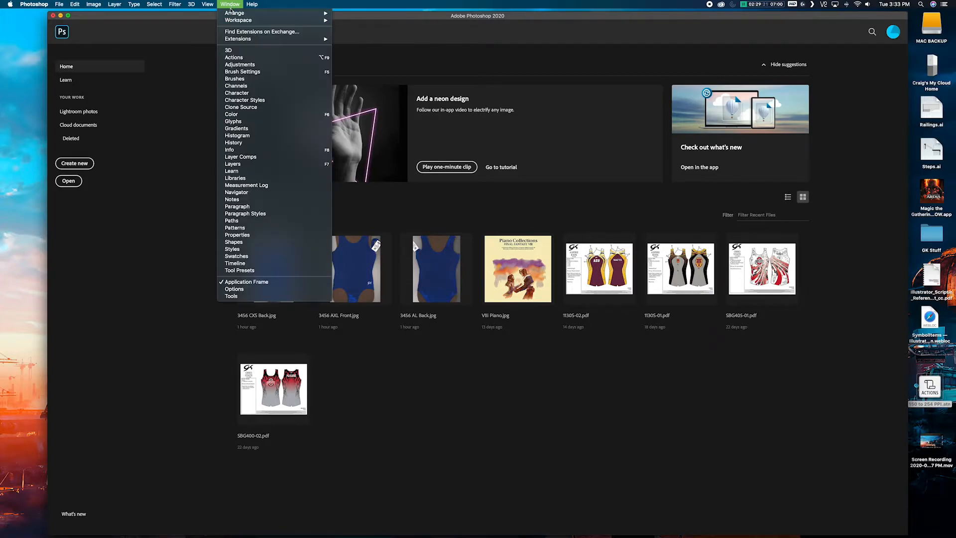
left_click(236, 55)
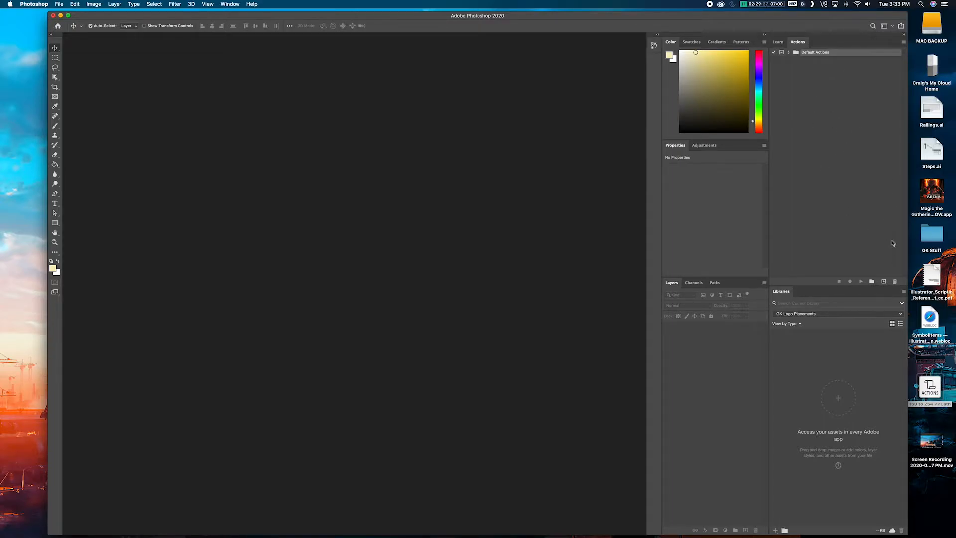
Load the action file 150 to 254 PPI.atn from the Desktop and expand its set to show the action.
left_click(903, 44)
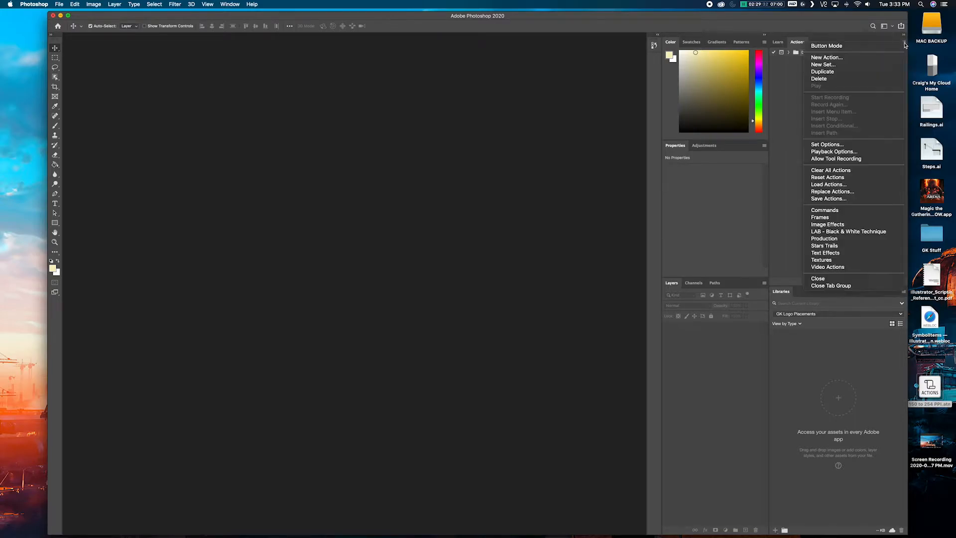
left_click(836, 185)
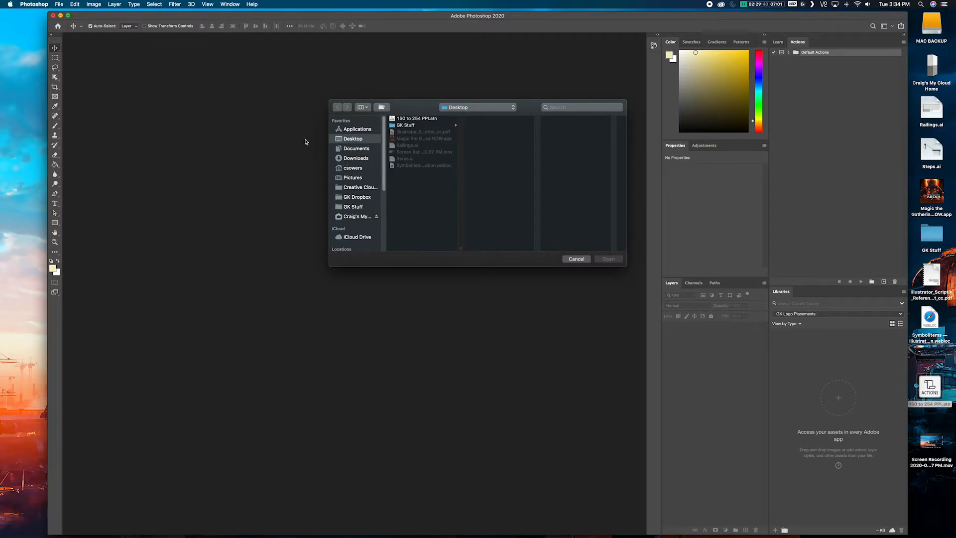
left_click(409, 119)
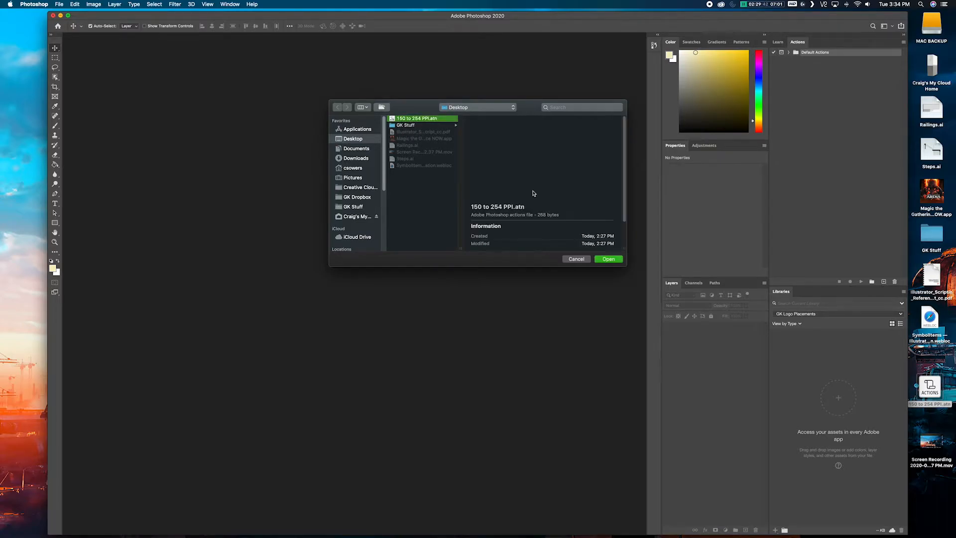
left_click(608, 259)
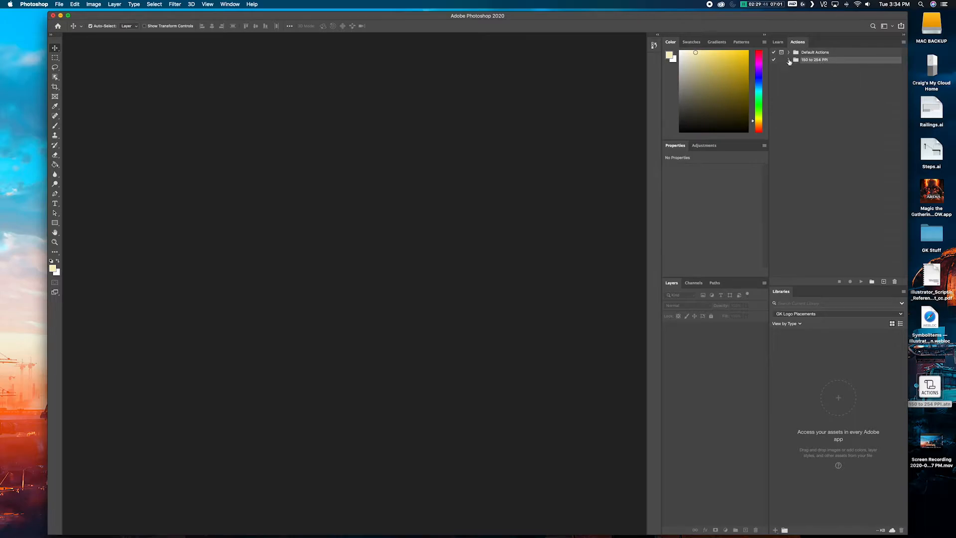
left_click(789, 60)
Minimize the Photoshop window, switch to Adobe Bridge and open the 3456 folder inside GK Dropbox.
left_click(61, 17)
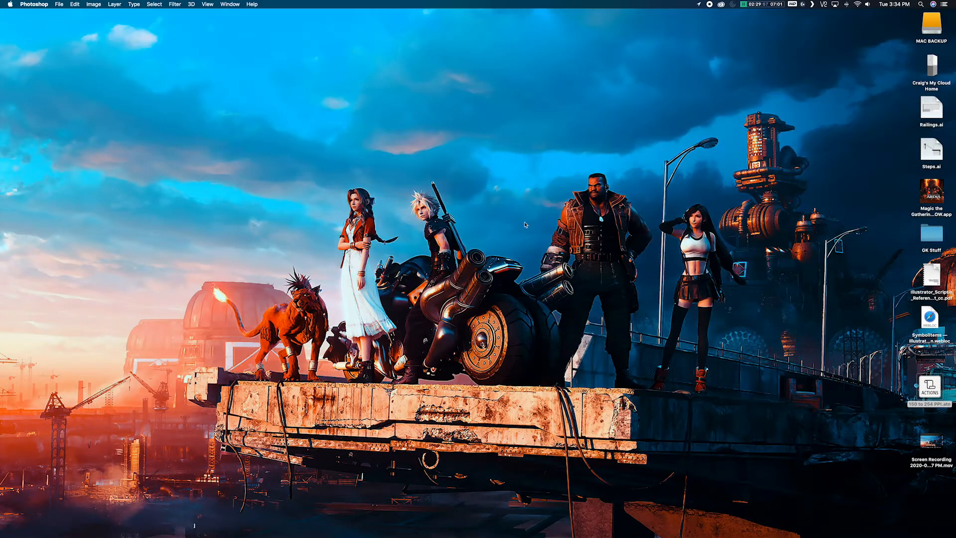
mouse_move(558, 536)
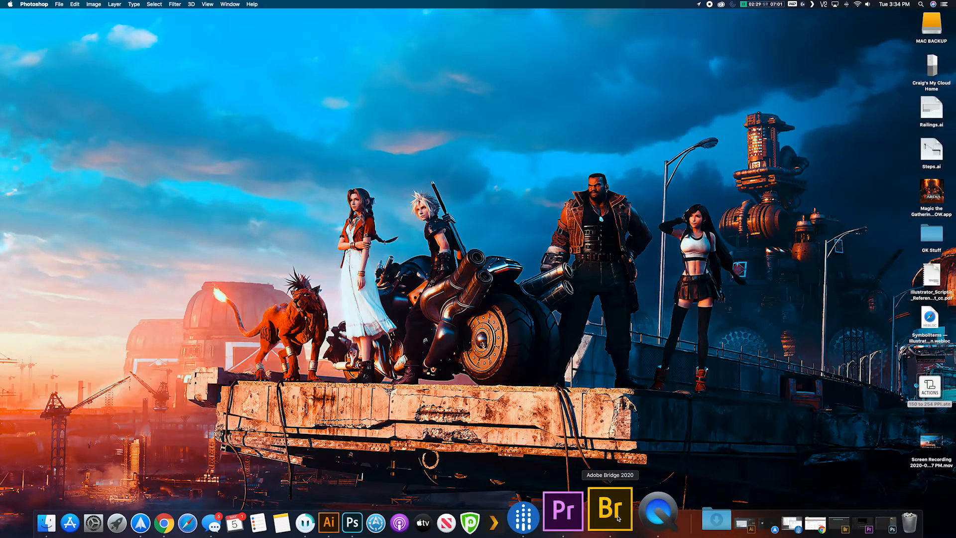
left_click(618, 519)
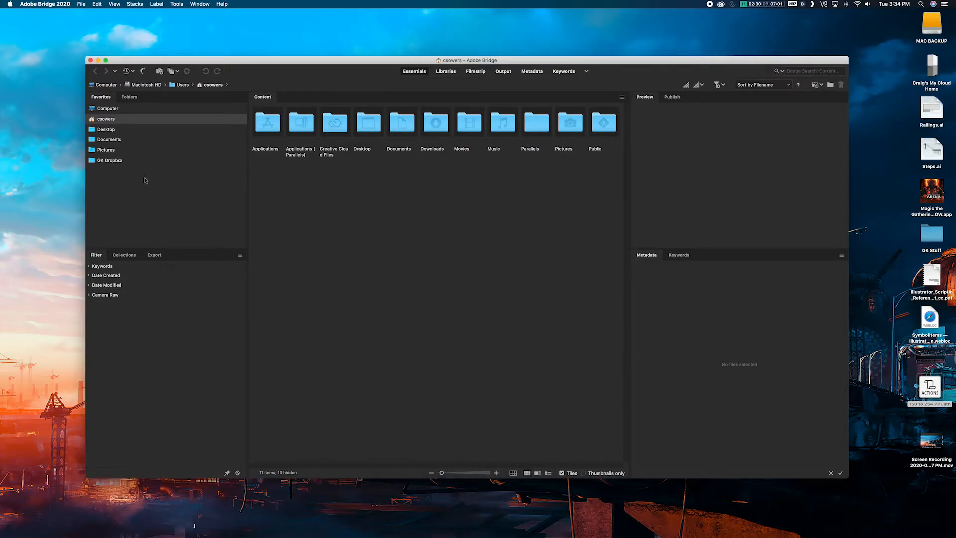
left_click(117, 161)
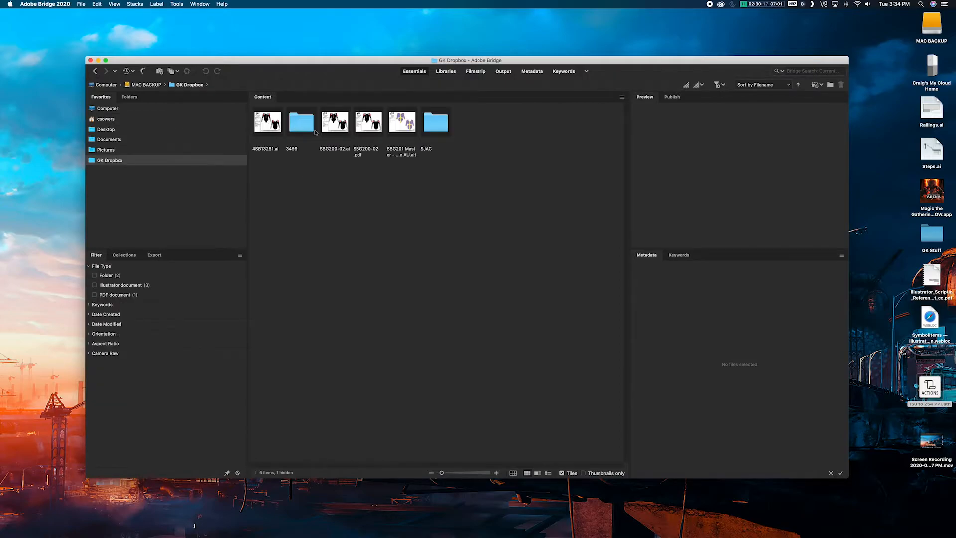
double_click(301, 124)
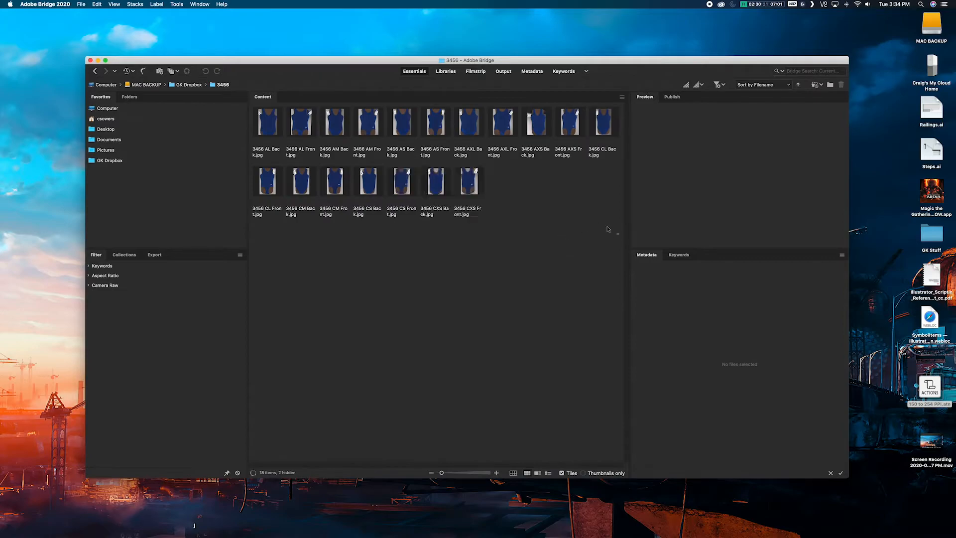
Select all images in the 3456 folder to examine their resolution in the metadata, then clear the selection.
left_click_drag(619, 234, 252, 102)
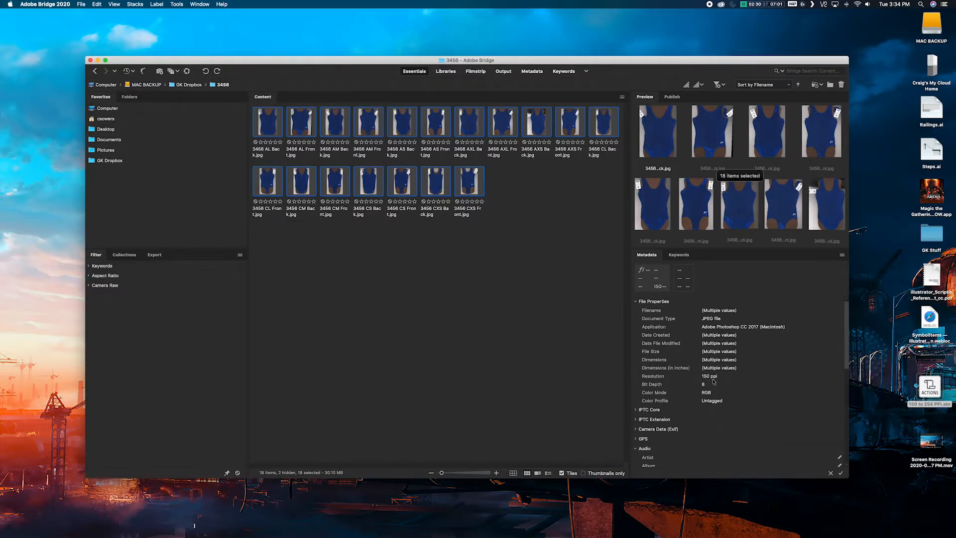
left_click(484, 290)
right_click(425, 260)
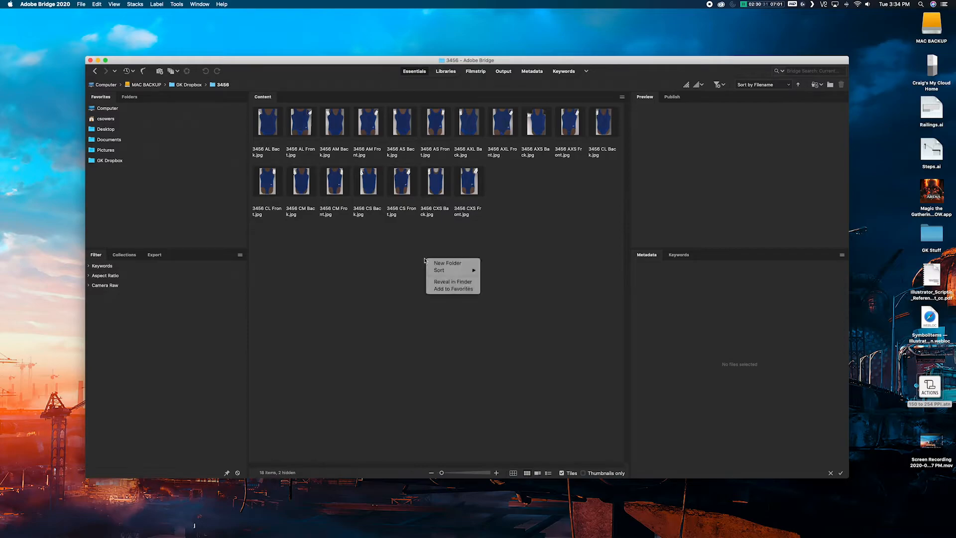
left_click(388, 262)
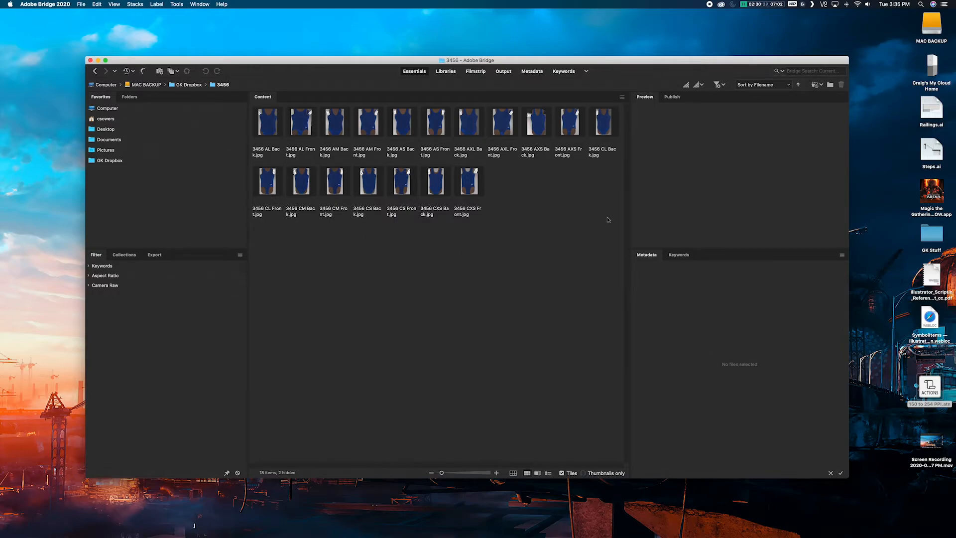
Select all the images in the 3456 folder and send them to Photoshop's Image Processor.
left_click_drag(608, 216, 248, 100)
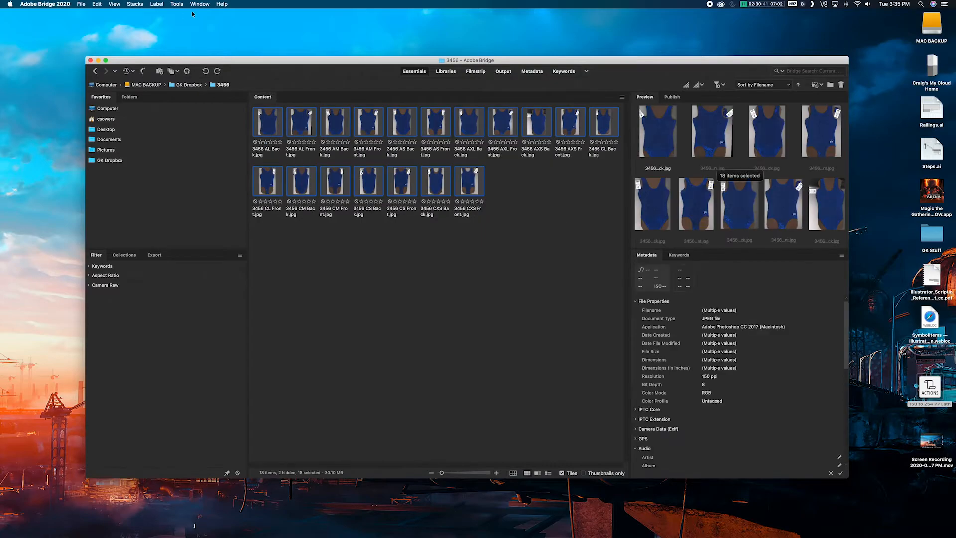
left_click(204, 4)
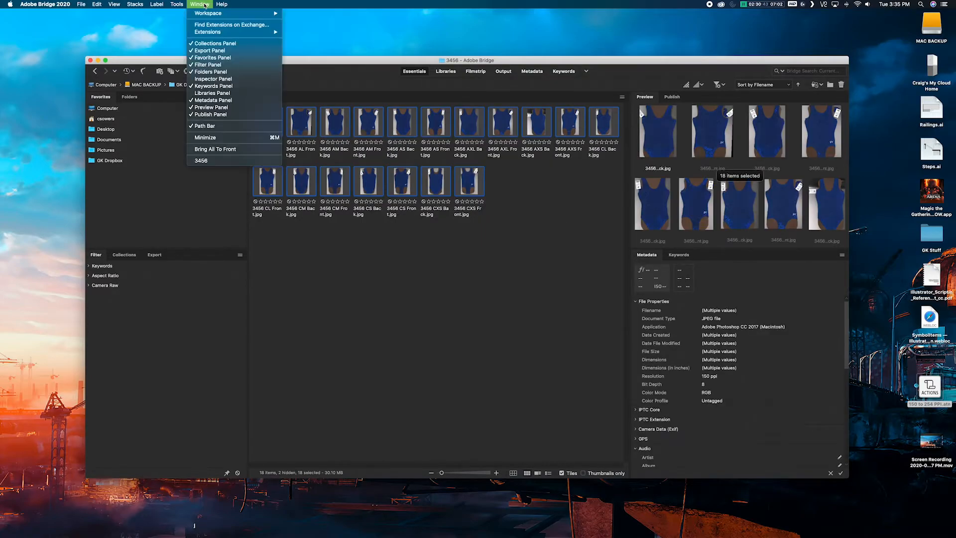
mouse_move(176, 4)
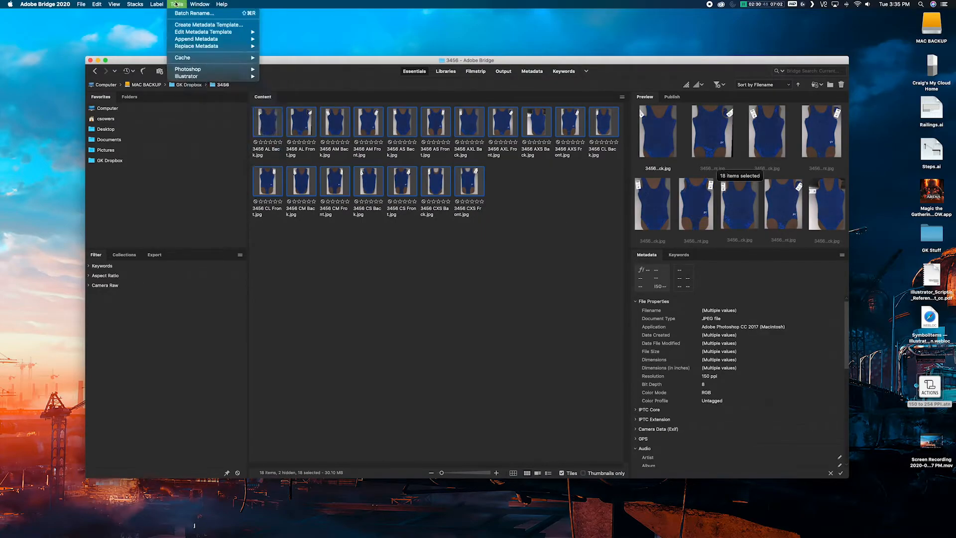
mouse_move(186, 70)
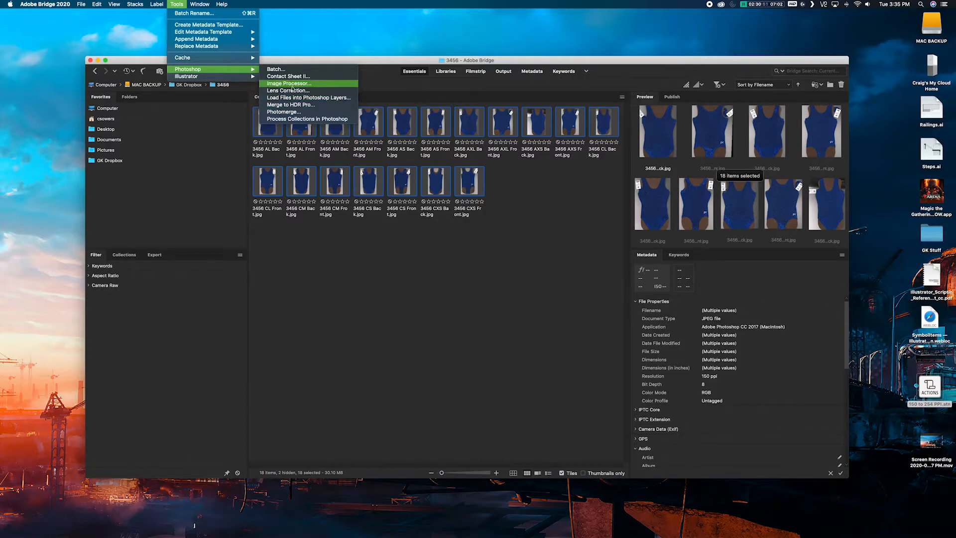
left_click(282, 84)
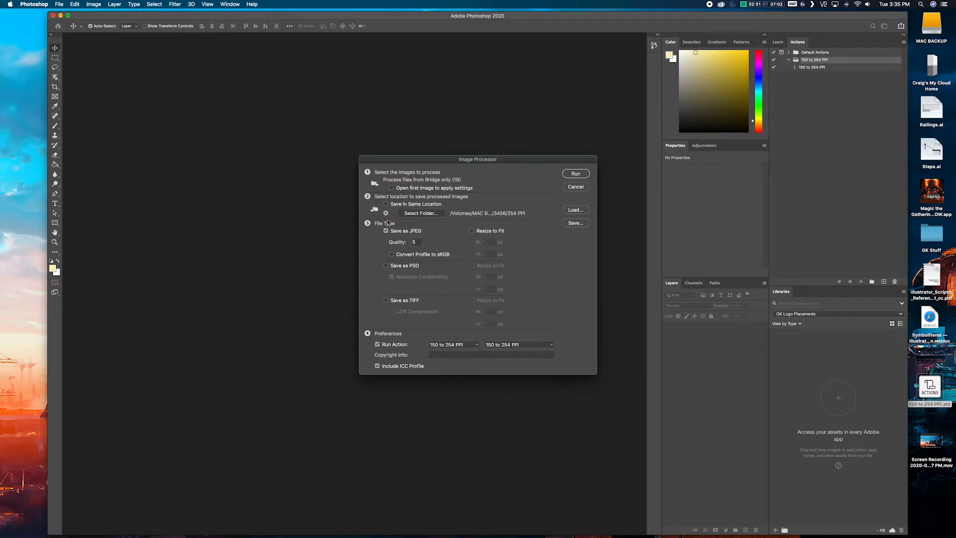
Set the save location for the processed images to a new folder named 254 PPI inside the 3456 folder.
left_click(386, 204)
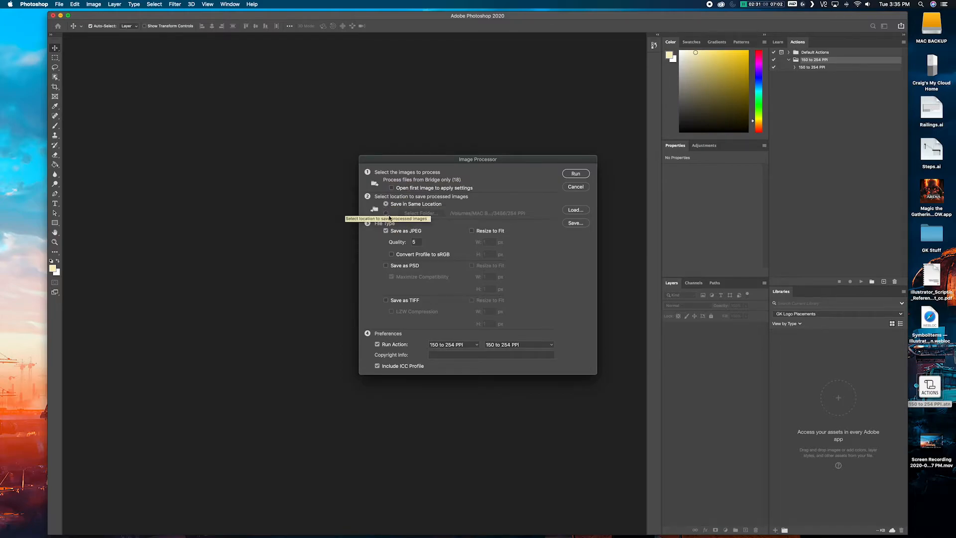
left_click(386, 213)
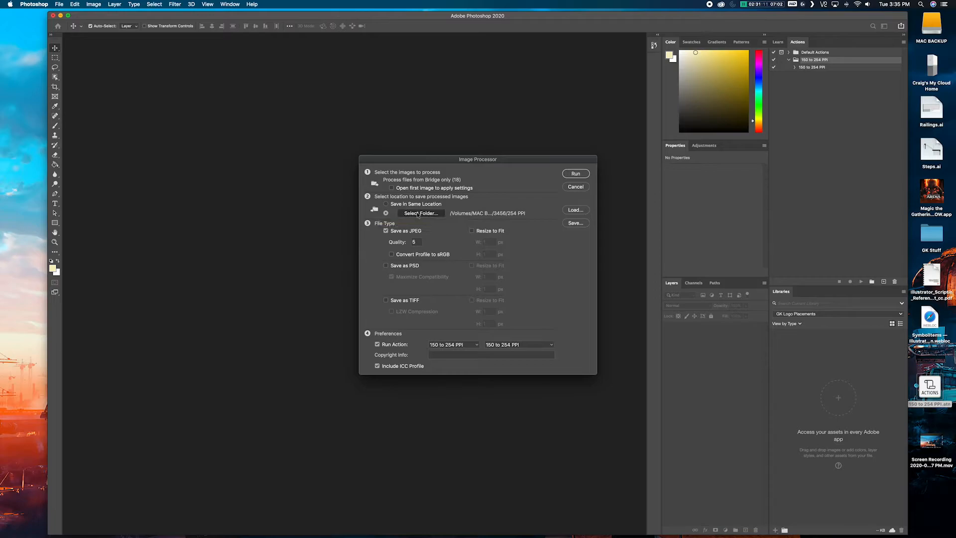
left_click(422, 214)
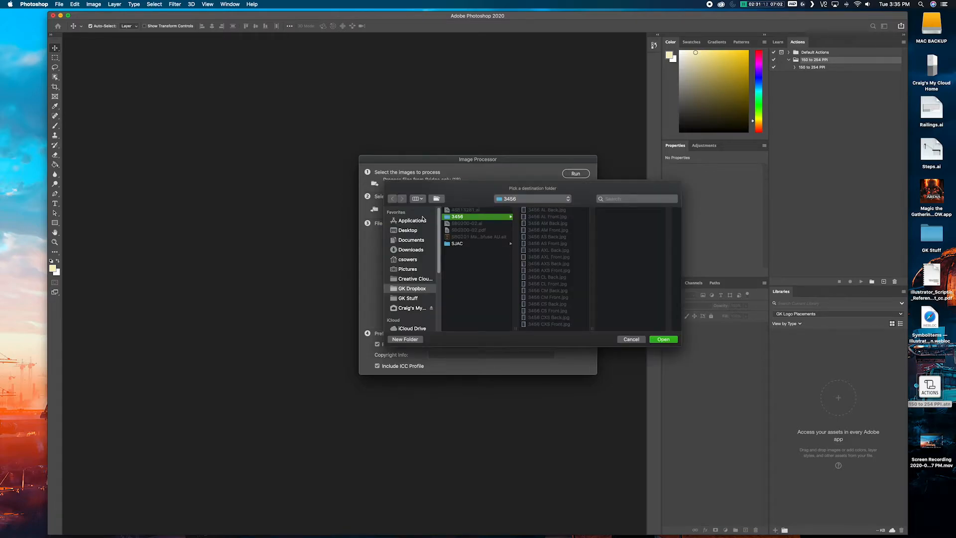
left_click(405, 339)
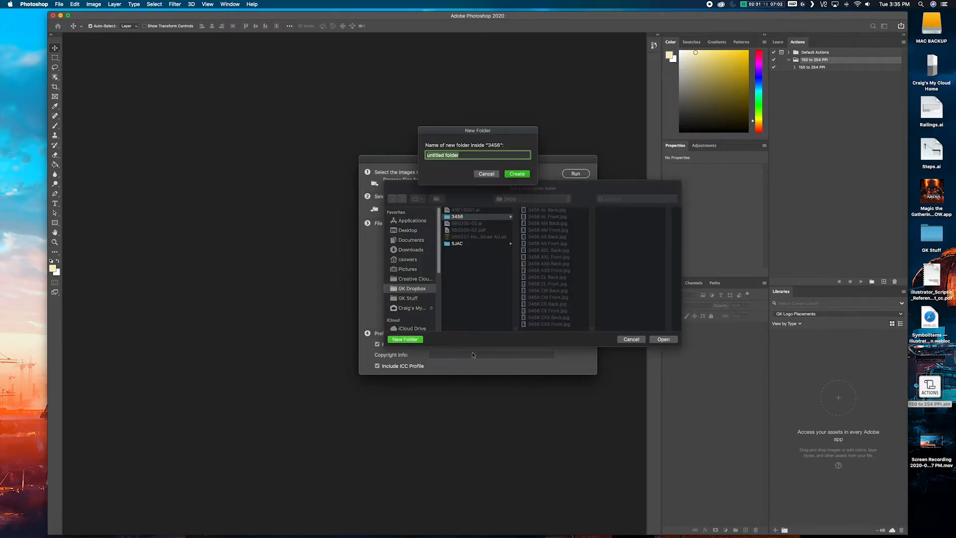
key("BackSpace")
type("254 PPI")
key("Return")
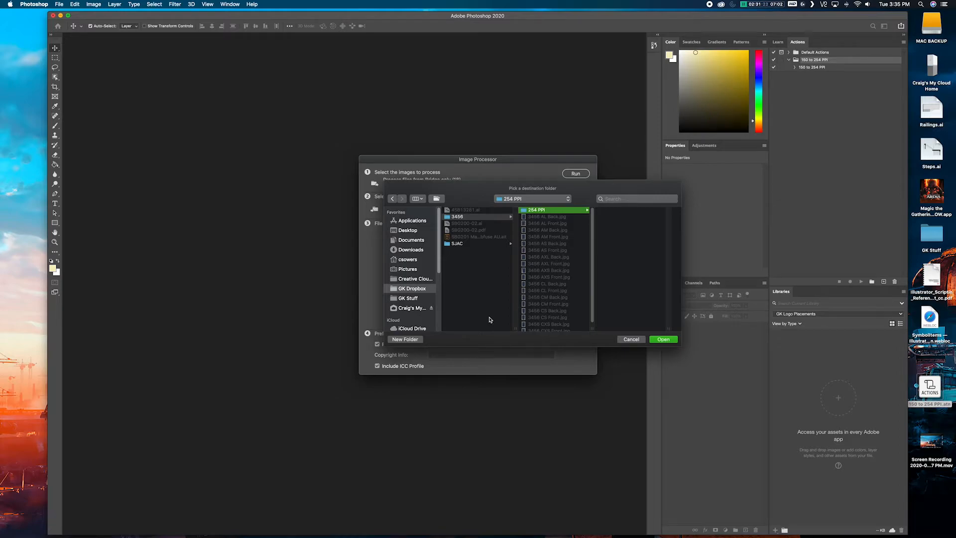
left_click(660, 339)
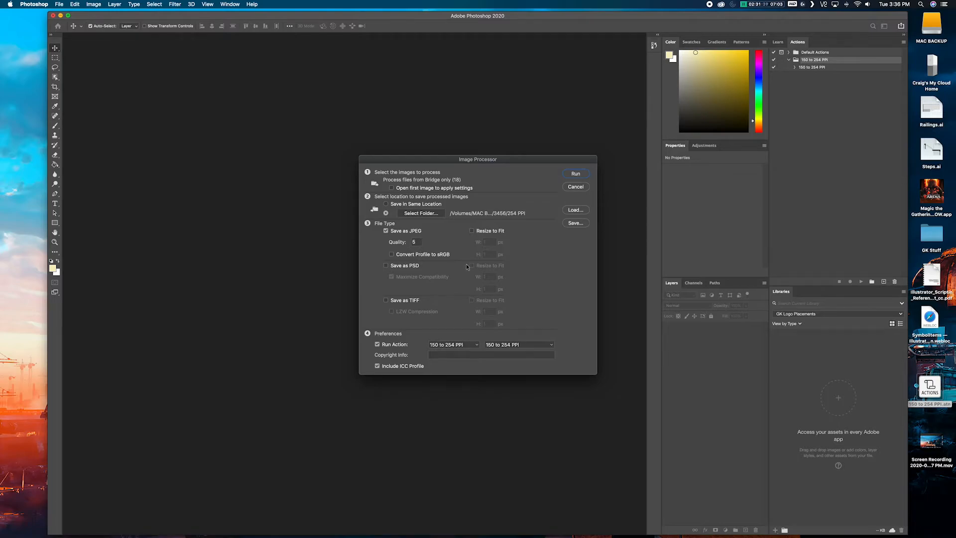
Enable Run Action with the 150 to 254 PPI action from the set of the same name, and run the Image Processor.
left_click(384, 347)
left_click(383, 347)
left_click(458, 344)
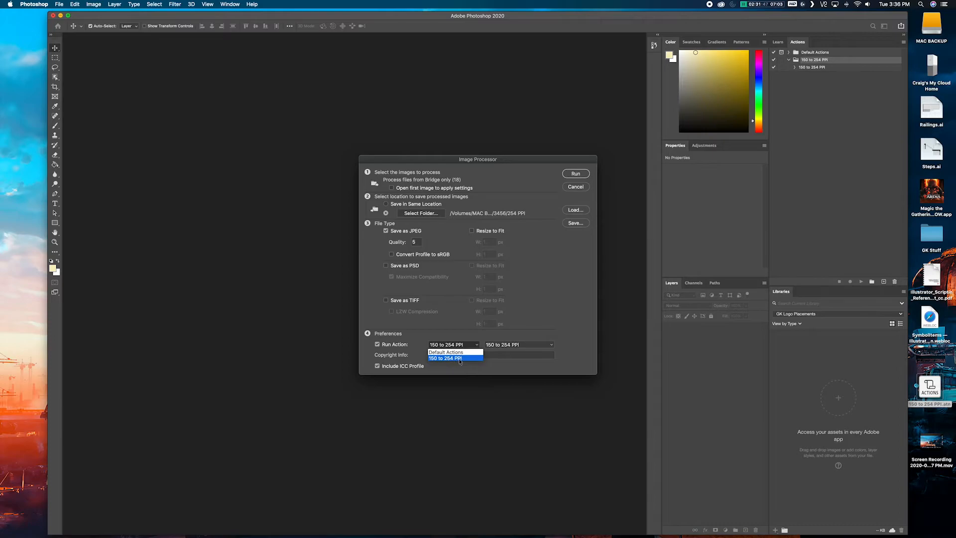
left_click(460, 359)
left_click(502, 345)
left_click(489, 351)
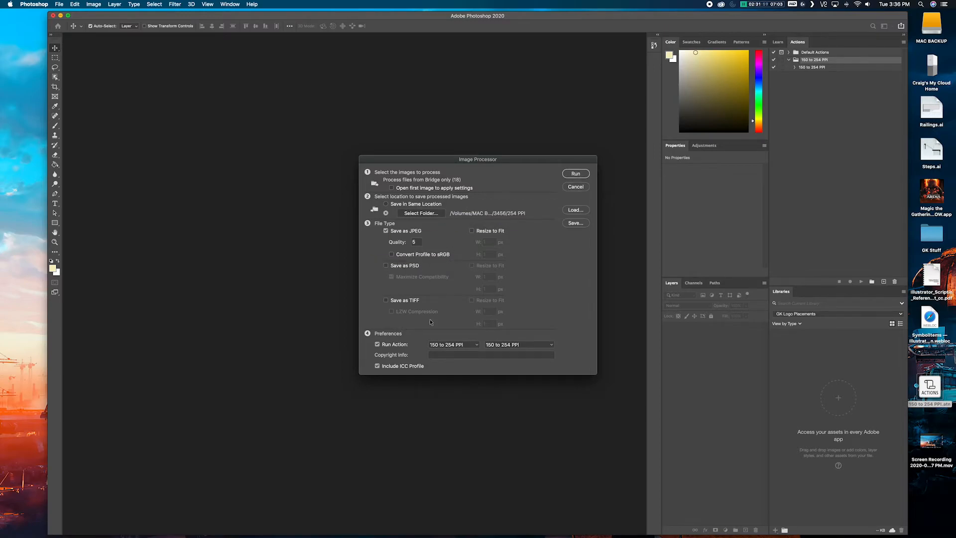
left_click(580, 174)
left_click(576, 174)
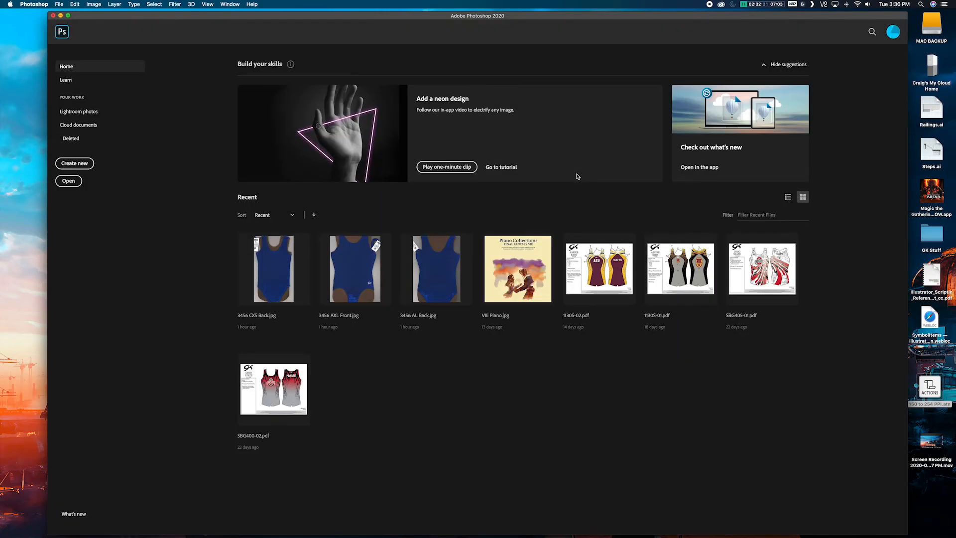
Switch to Adobe Bridge, deselect the original images and open the 254 PPI output folder.
mouse_move(561, 518)
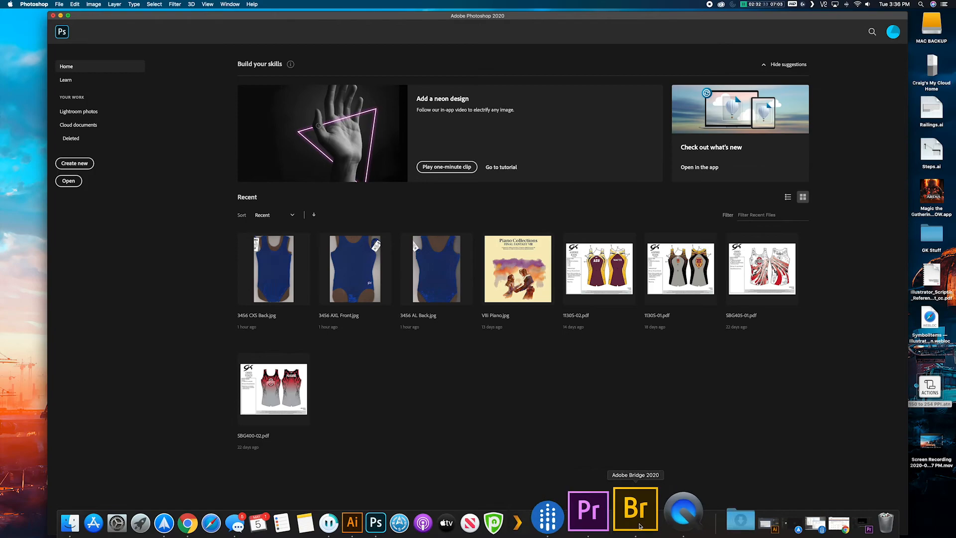
left_click(639, 525)
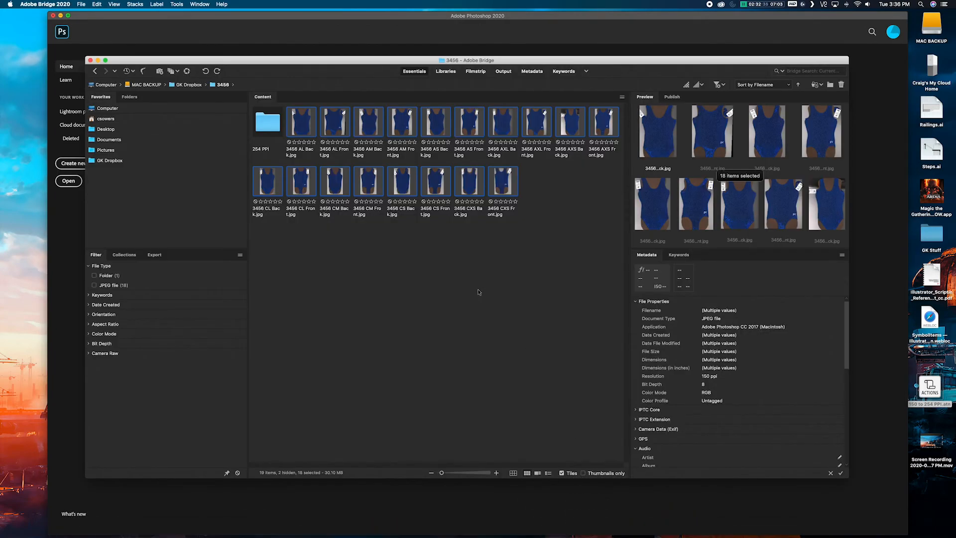
left_click(368, 247)
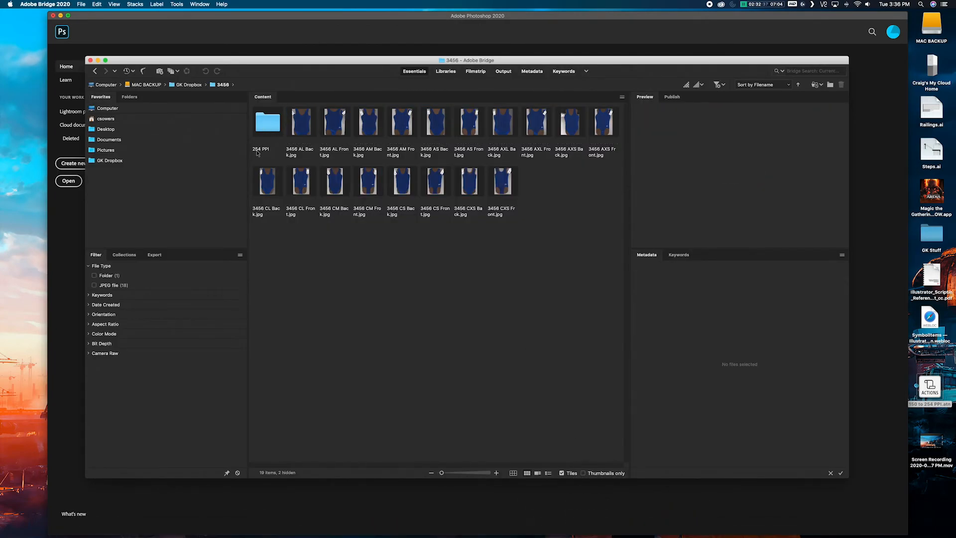
double_click(269, 128)
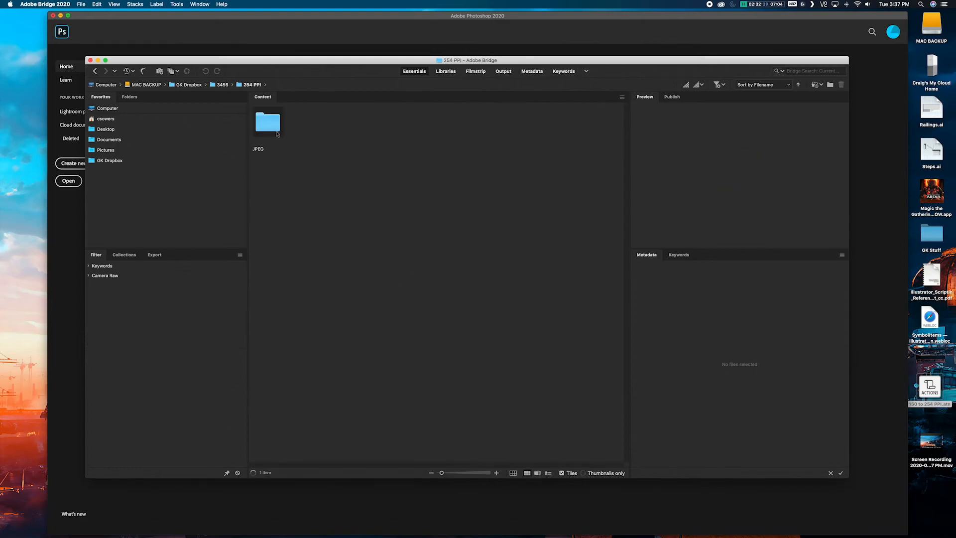
Open the JPEG subfolder and select all the processed images to review their resolution metadata.
double_click(269, 125)
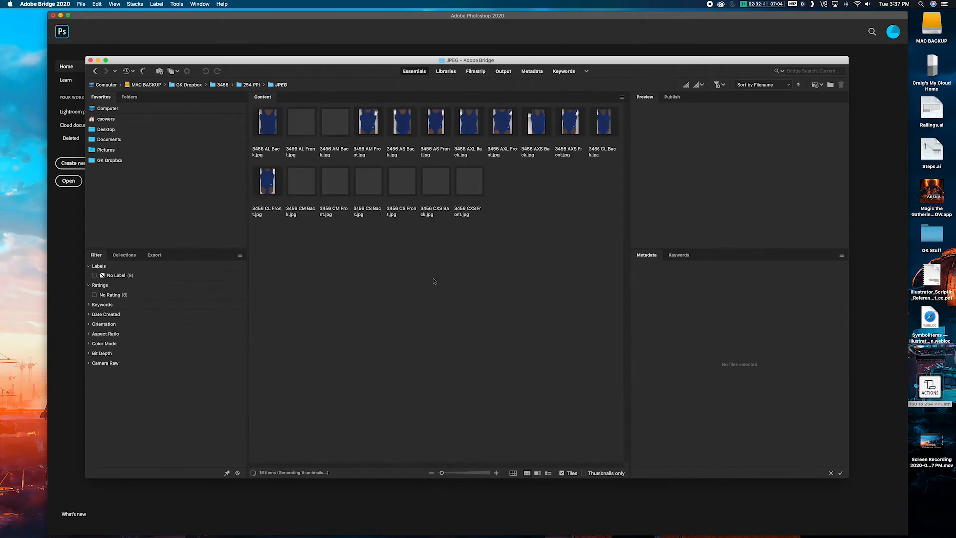
left_click_drag(616, 227, 257, 132)
left_click_drag(339, 150, 339, 150)
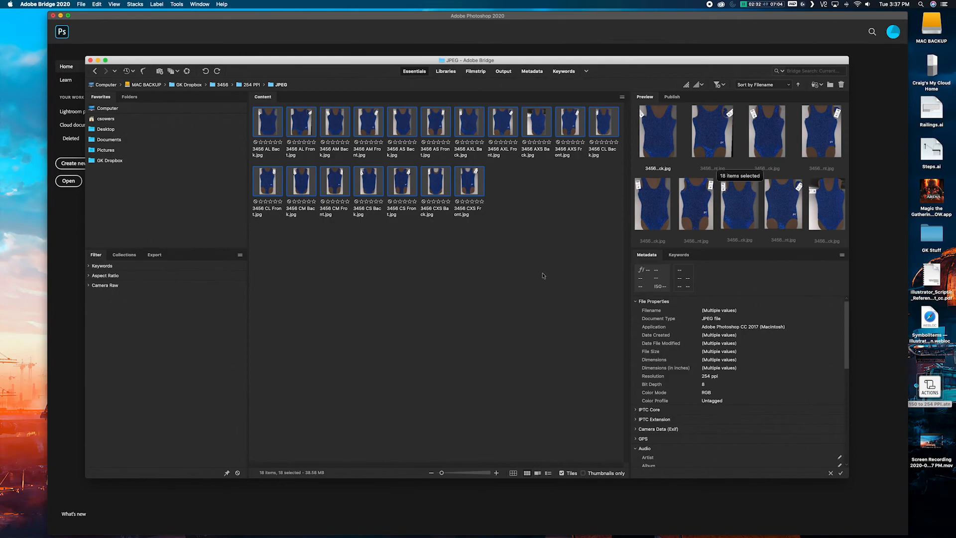
Deselect the processed images and open only 3456 CXS Front.jpg in Photoshop.
left_click(543, 274)
left_click(476, 185)
right_click(475, 185)
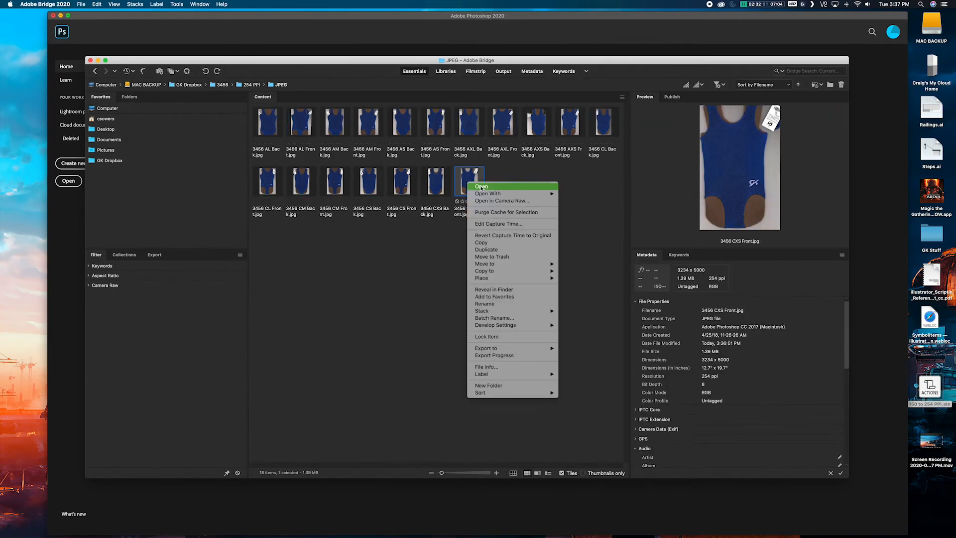
mouse_move(528, 194)
left_click(620, 201)
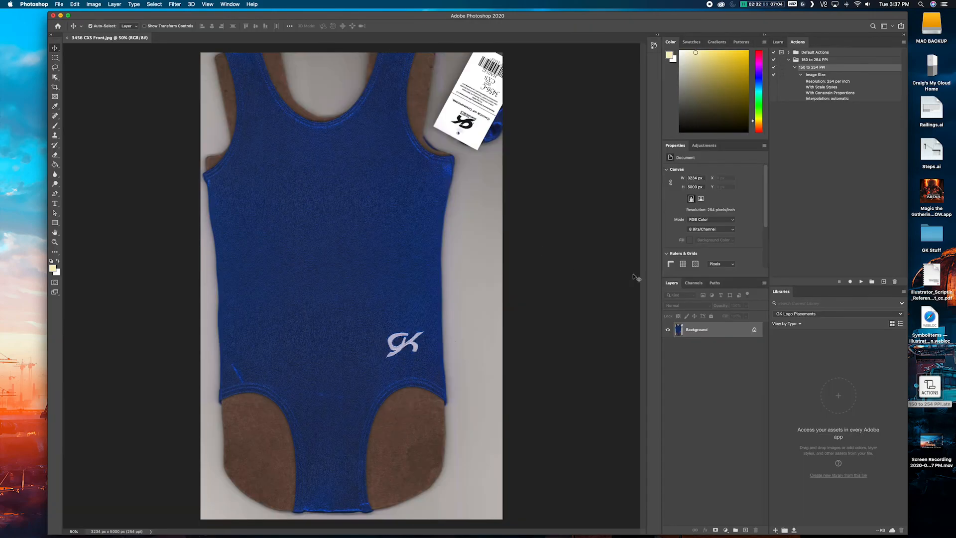
Check the resolution of 3456 CXS Front.jpg in the Image Size settings.
left_click(58, 4)
mouse_move(94, 4)
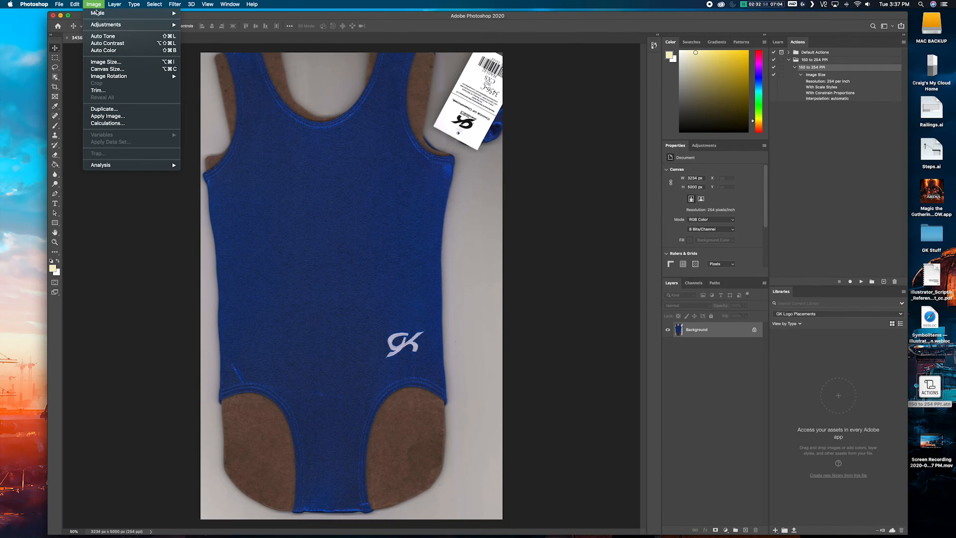
left_click(106, 62)
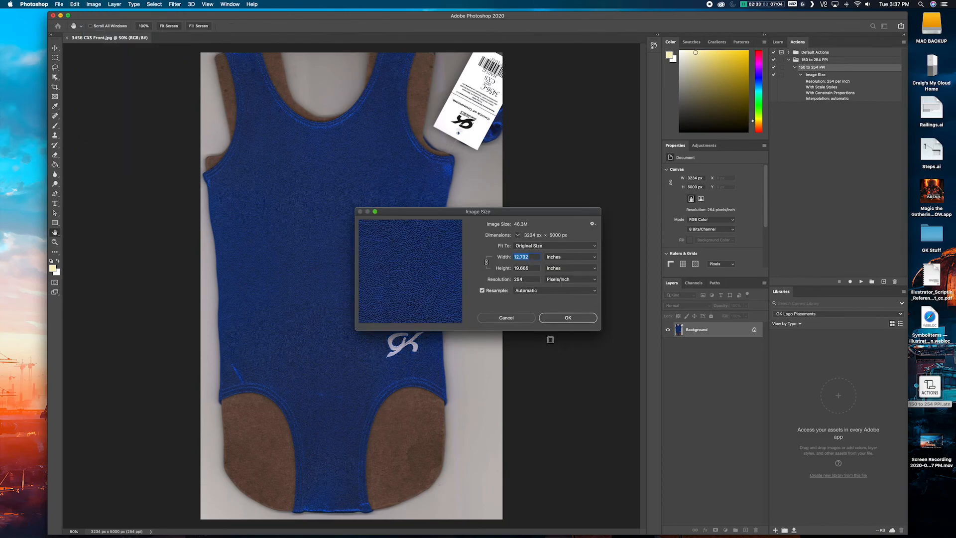
left_click(565, 317)
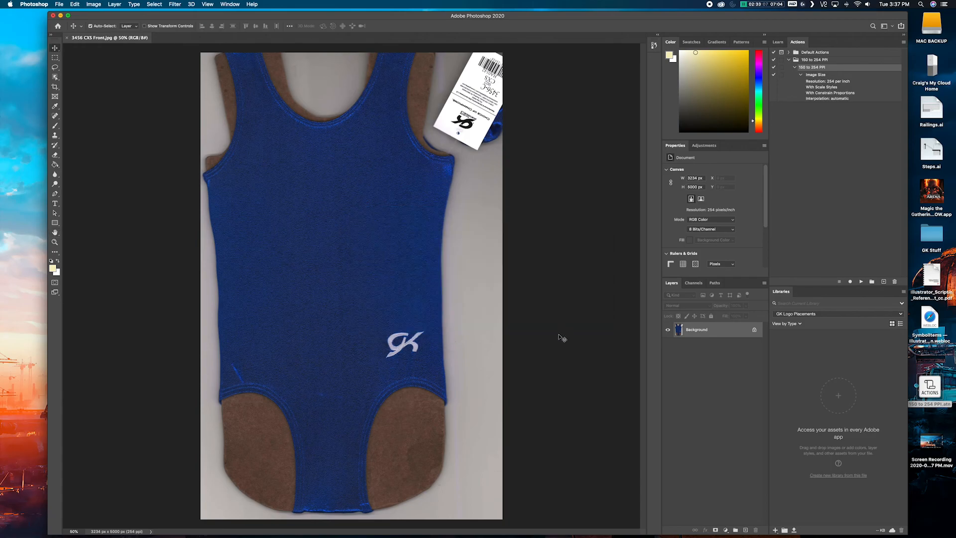
Close 3456 CXS Front.jpg and switch back to Adobe Bridge.
left_click(67, 37)
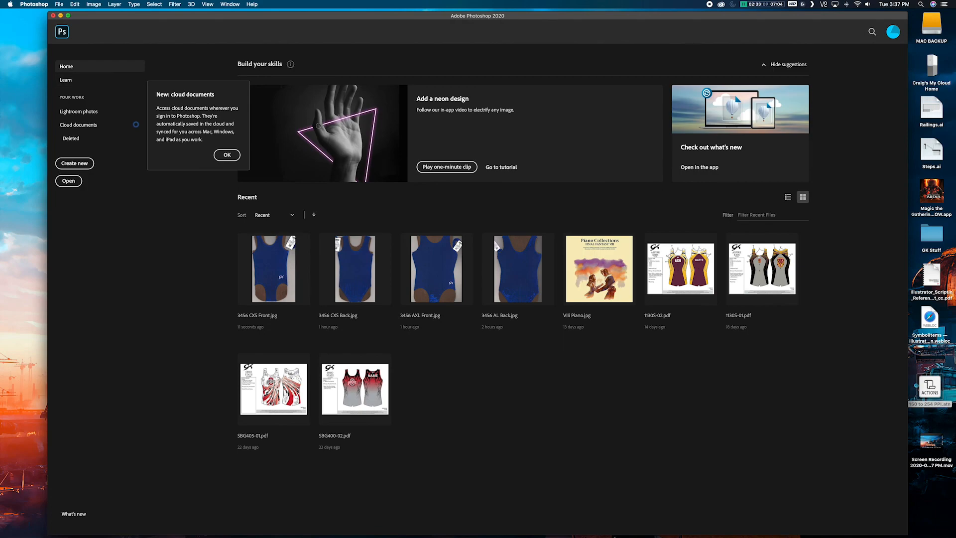
left_click(669, 511)
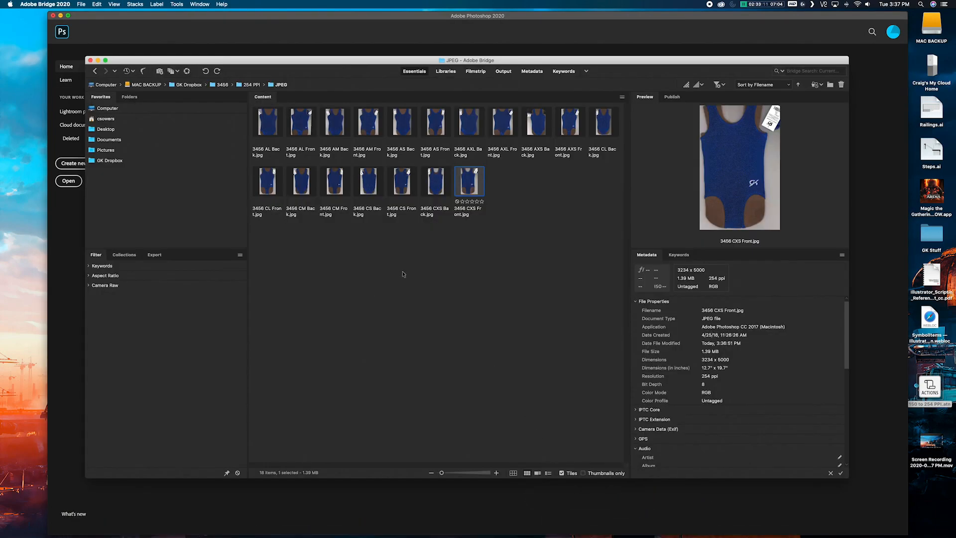